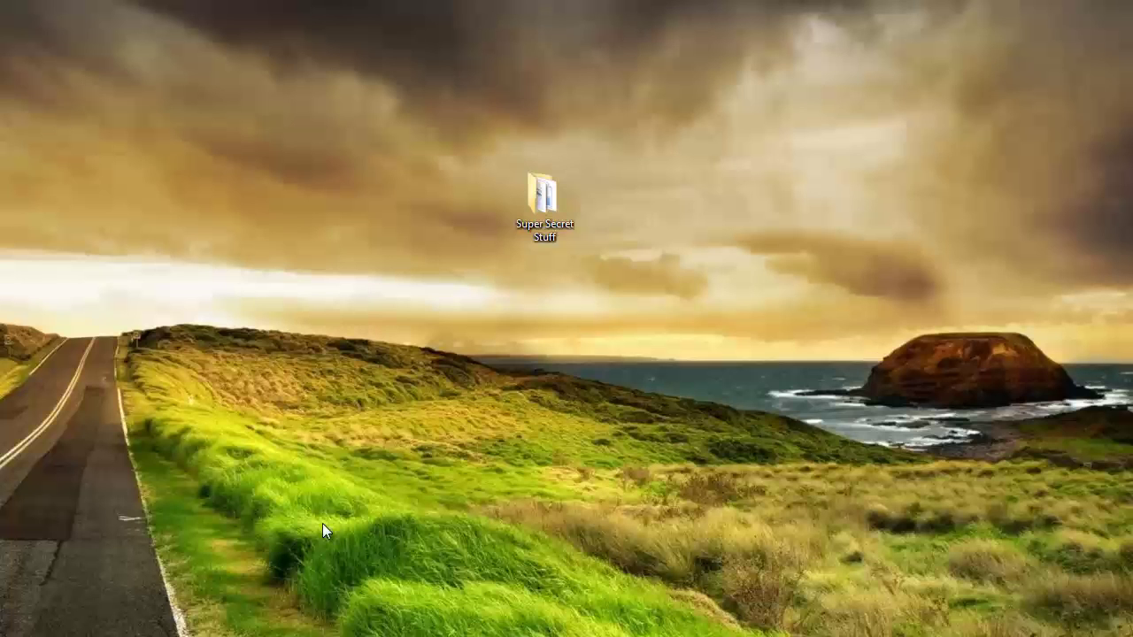
Open the desktop's Super Secret Stuff folder, showing files 3, Confidential, password and Top Secret.
double_click(540, 197)
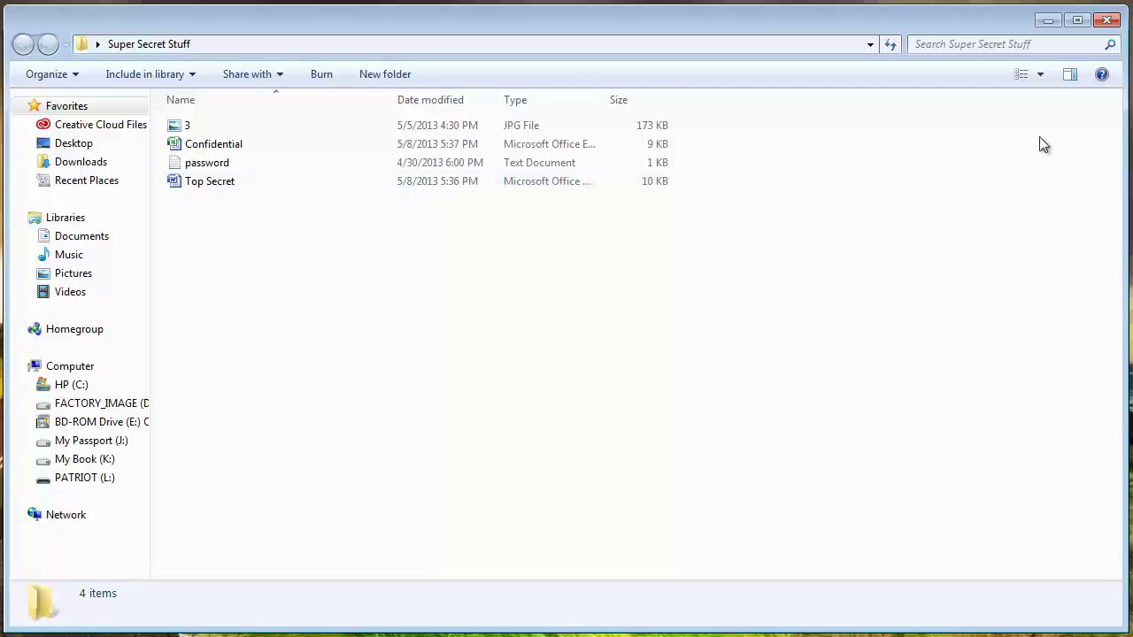
Minimize Explorer to reveal the lockmyfolder.com Advanced Folder Encryption 6.60 page in Chrome.
click(1044, 26)
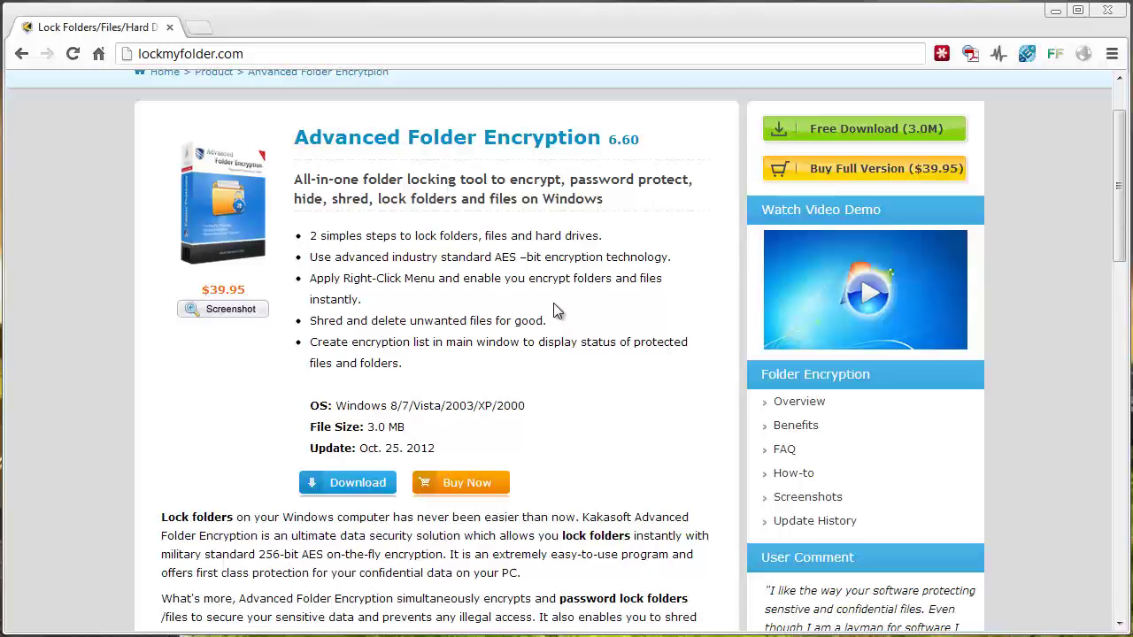
Launch Advanced Folder Encryption and cancel the Select files to encrypt dialog without encrypting anything.
click(1057, 14)
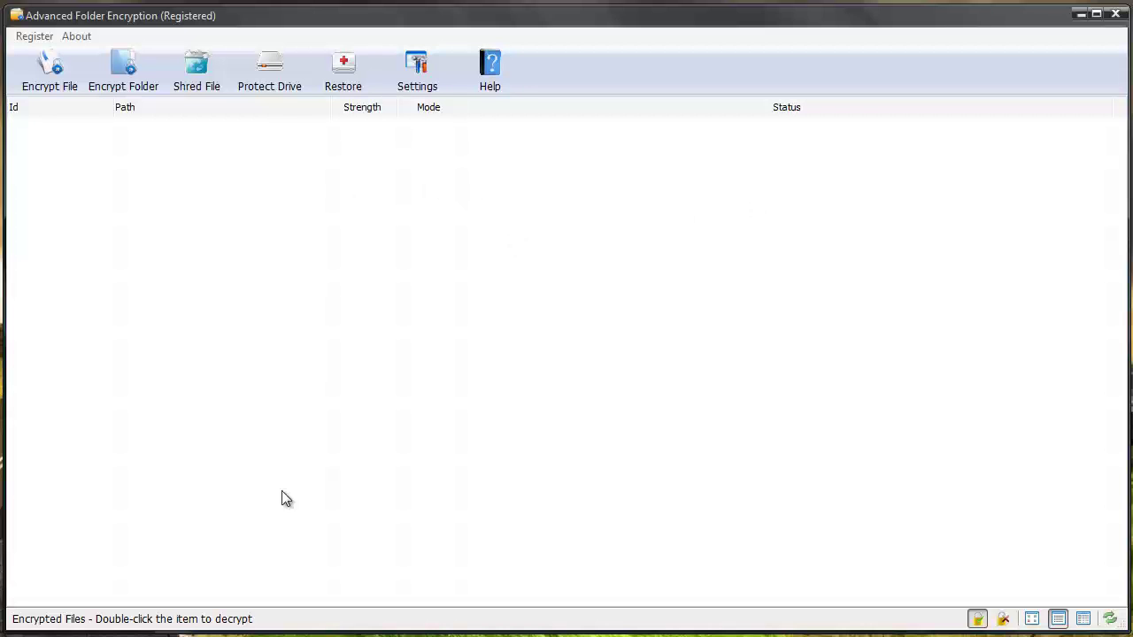
click(56, 71)
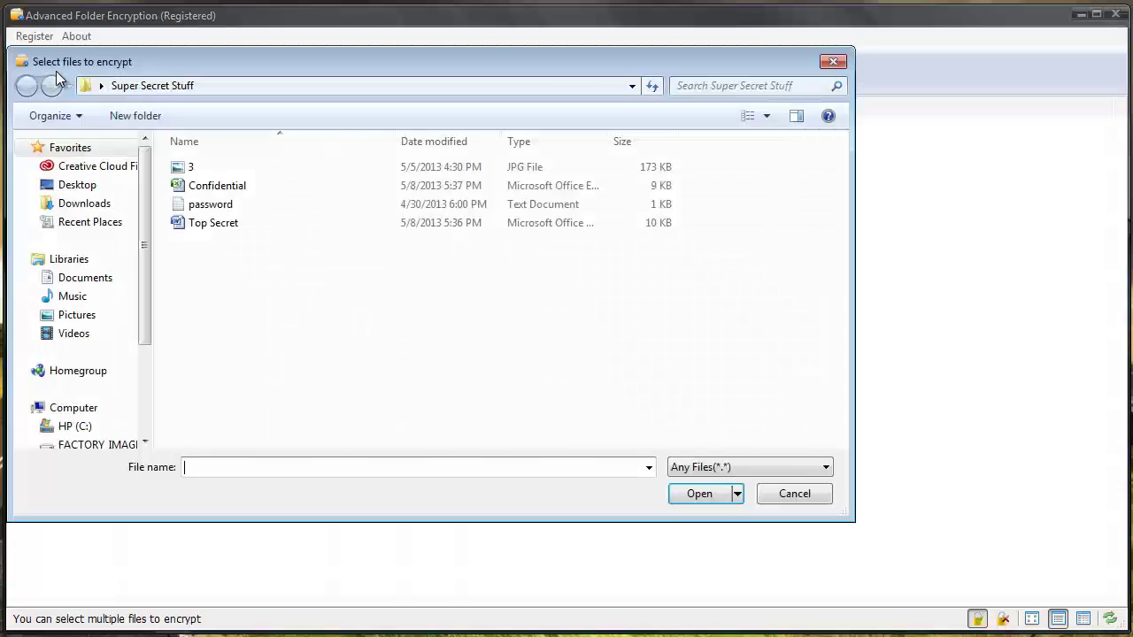
click(833, 62)
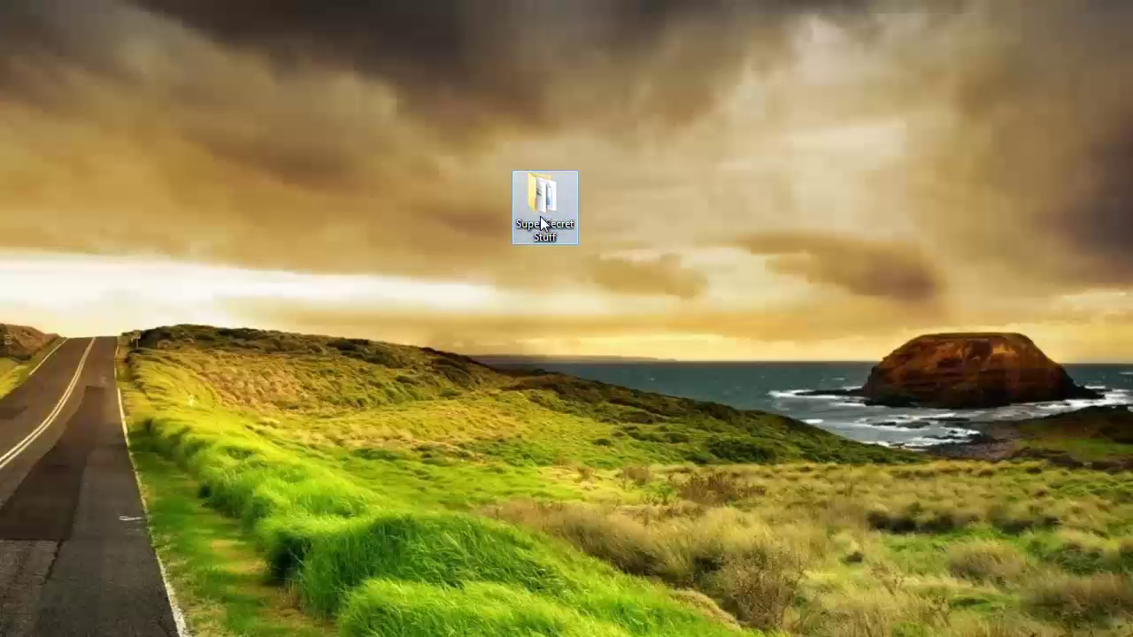
Choose Encrypt(E) for the Confidential file in Super Secret Stuff from its context menu.
double_click(540, 217)
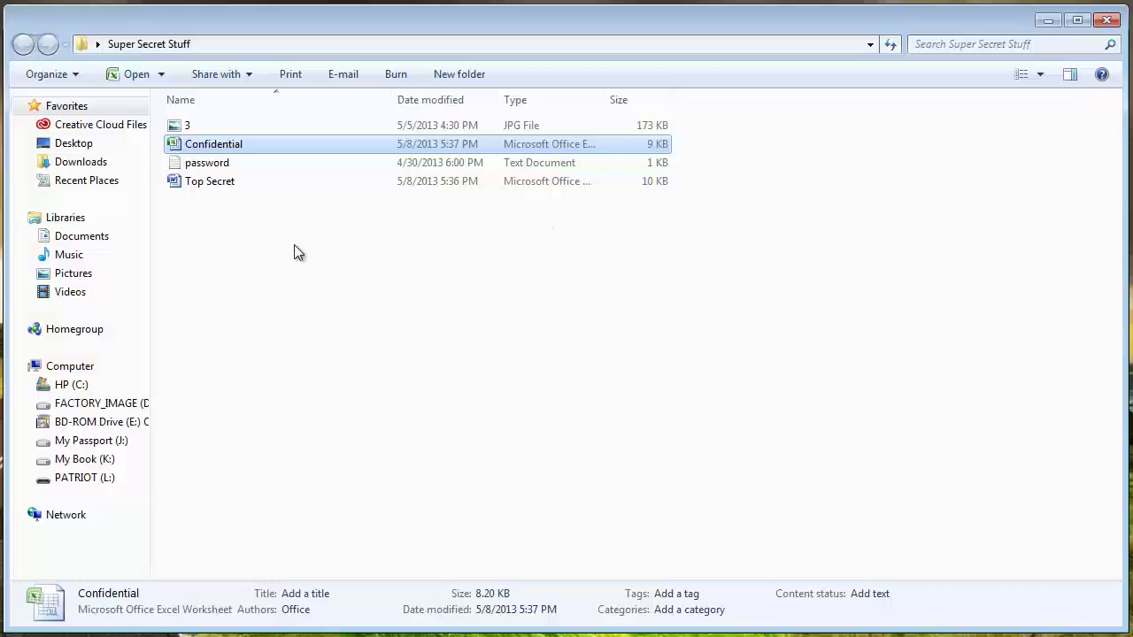
right_click(224, 148)
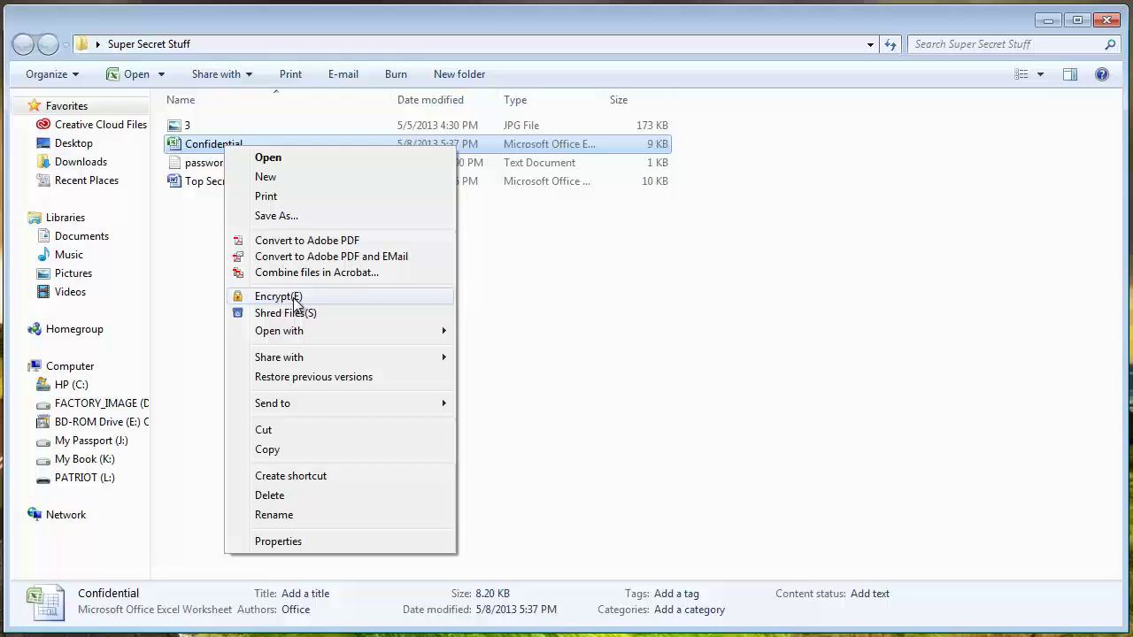
click(292, 298)
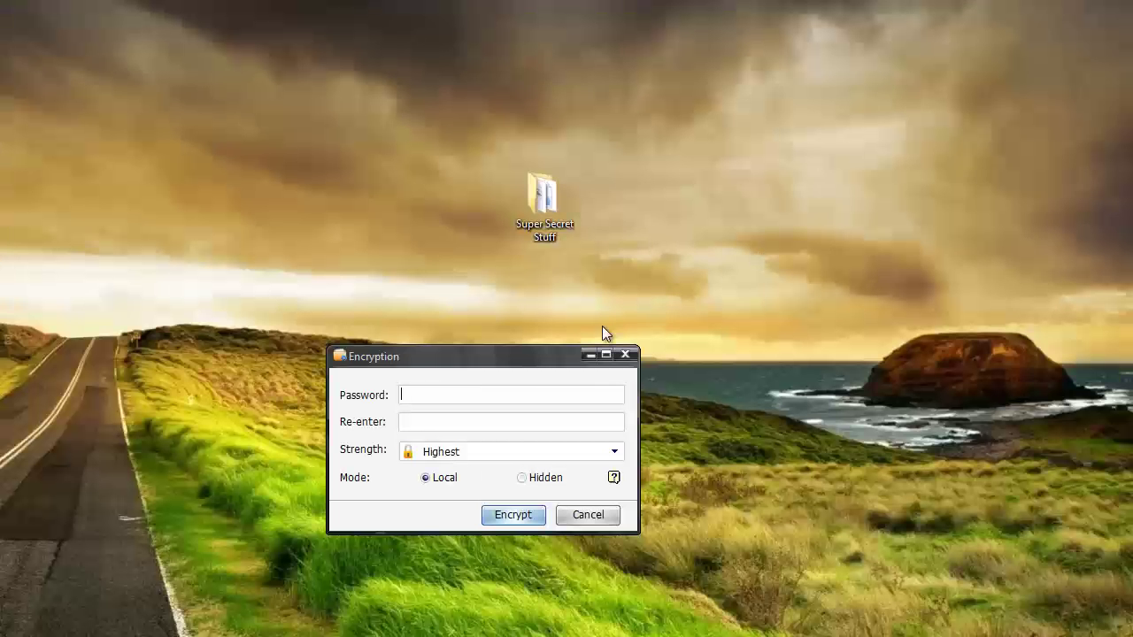
Encrypt Confidential with the chosen password at Highest strength, keeping Local mode.
drag(560, 359, 582, 172)
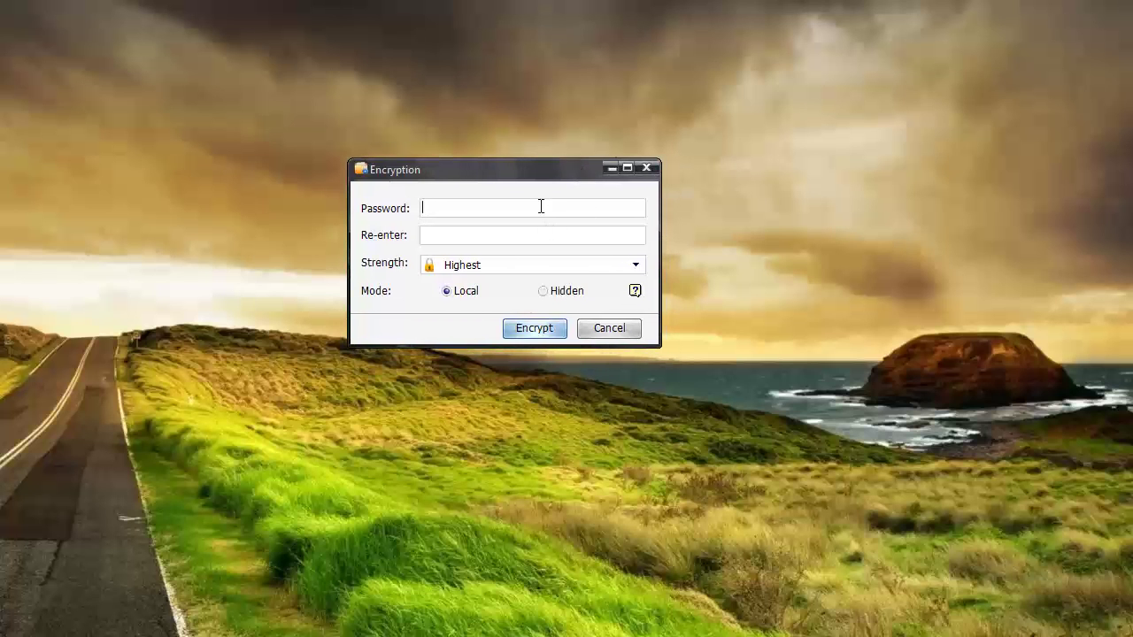
click(540, 207)
text(••••••)
click(633, 263)
click(572, 283)
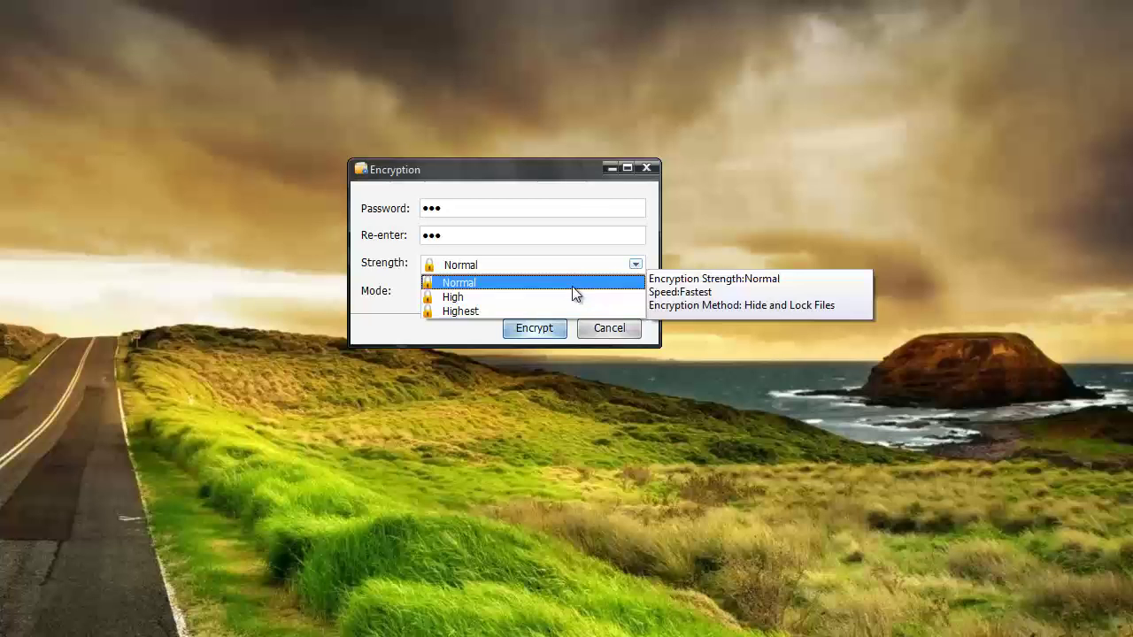
mouse_move(560, 312)
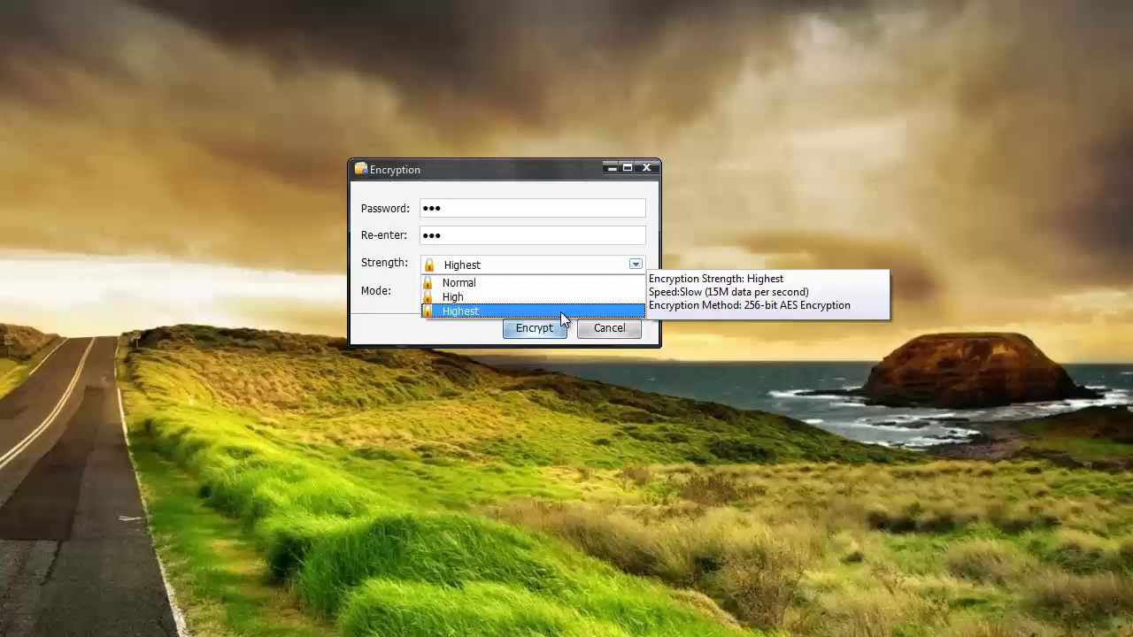
click(406, 314)
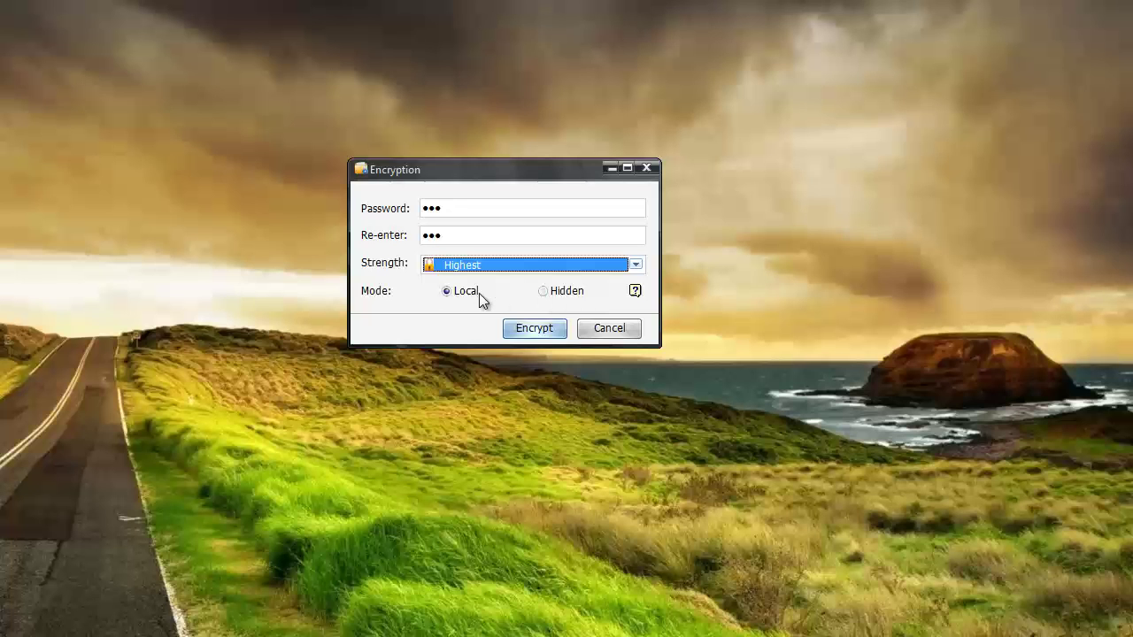
click(535, 327)
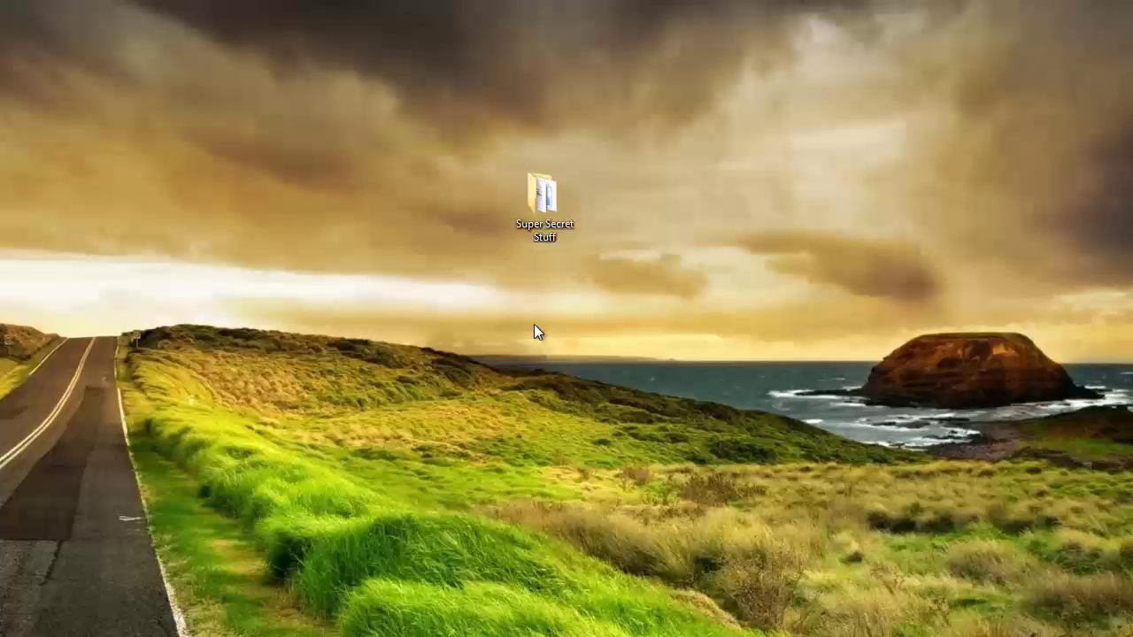
Decrypt Confidential.xlsx with its password in Complete mode, restoring the 9 KB Excel worksheet.
double_click(546, 204)
click(241, 146)
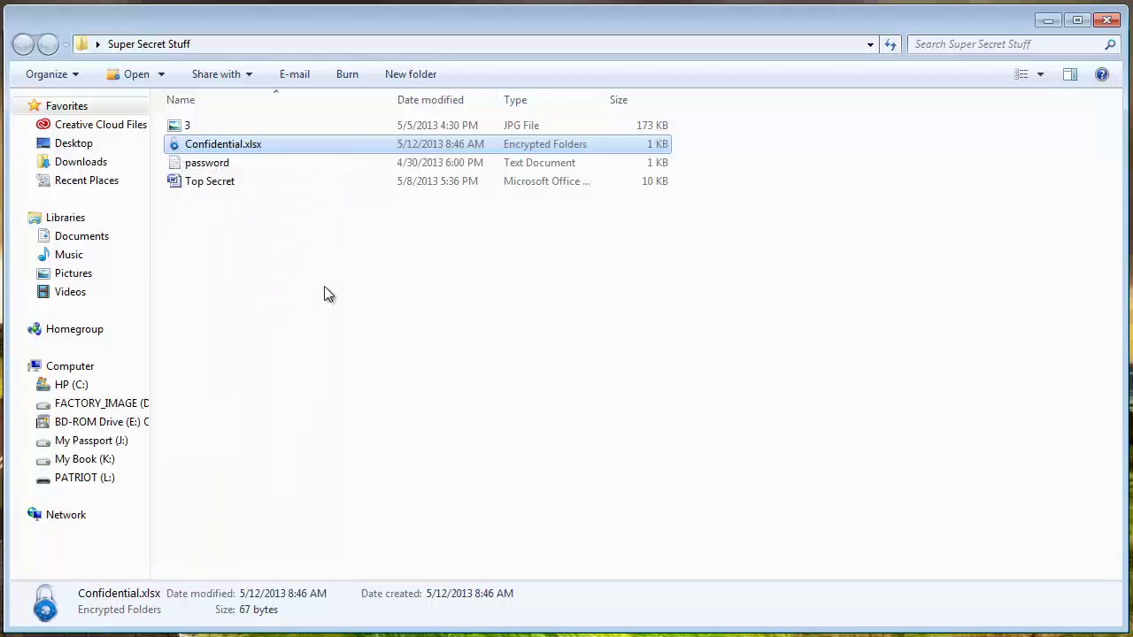
double_click(246, 148)
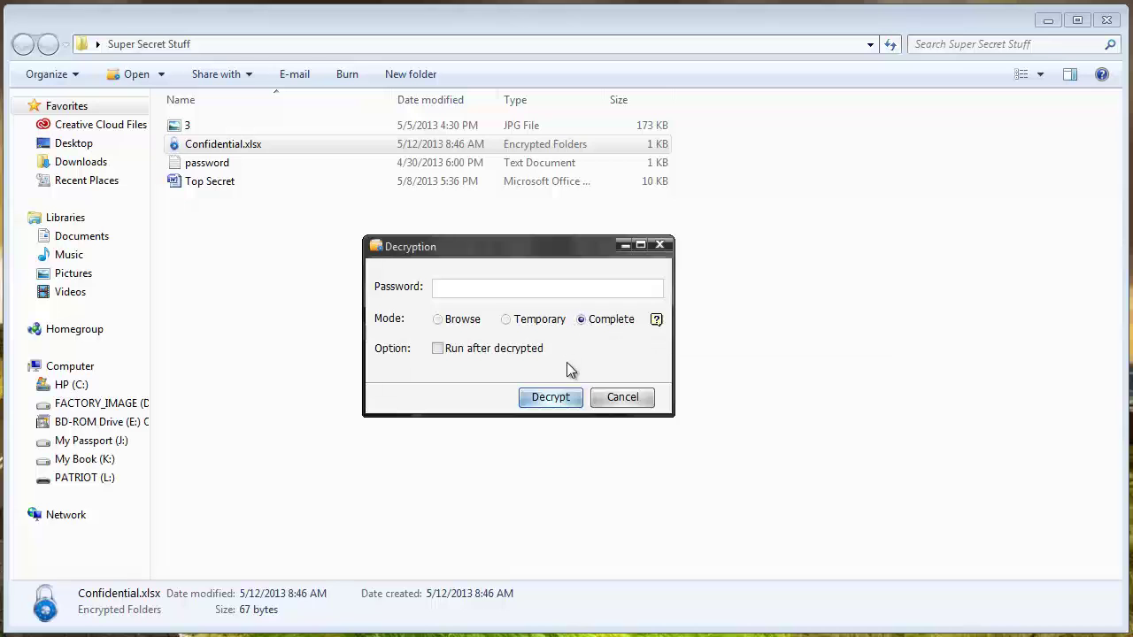
text(pas)
click(549, 407)
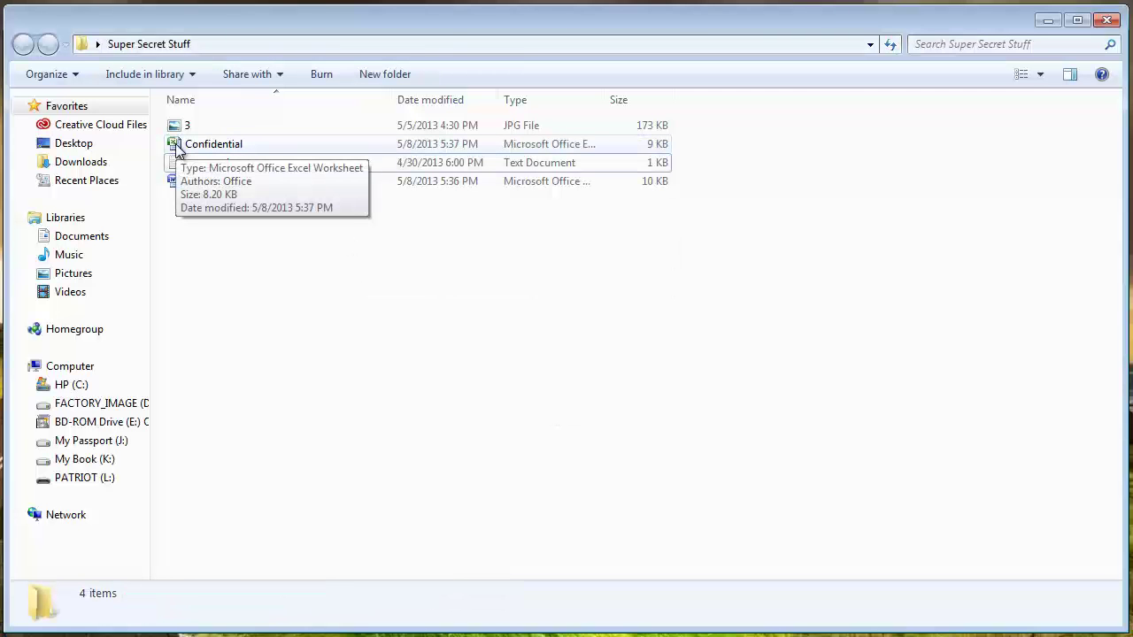
Encrypt 3.jpg from Super Secret Stuff with a password at Highest strength in Hidden mode.
click(1047, 19)
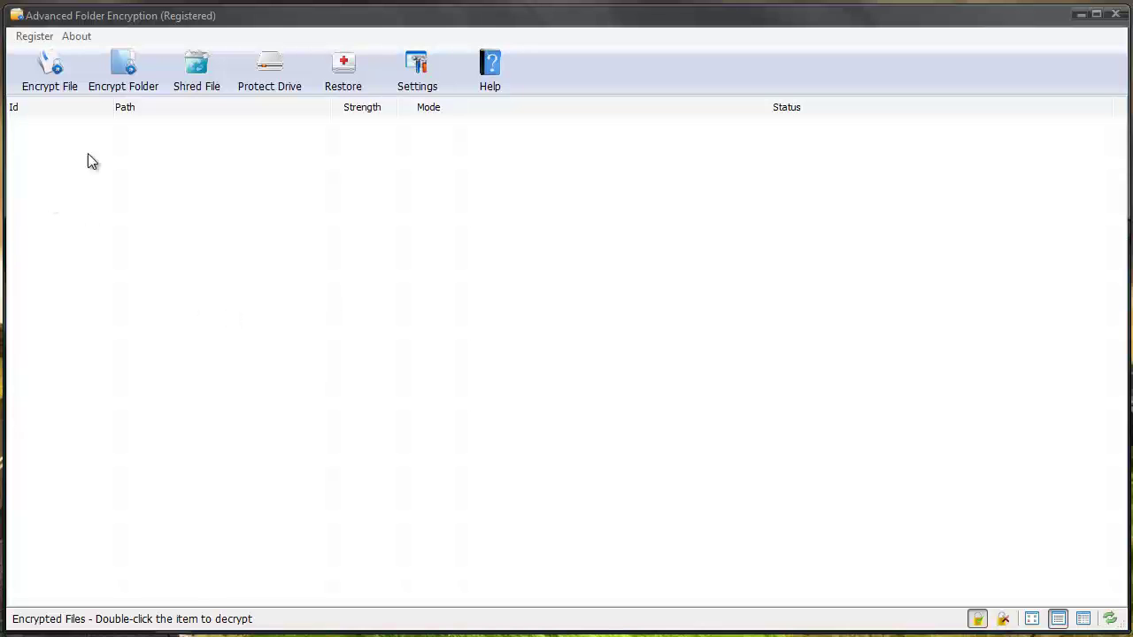
click(50, 71)
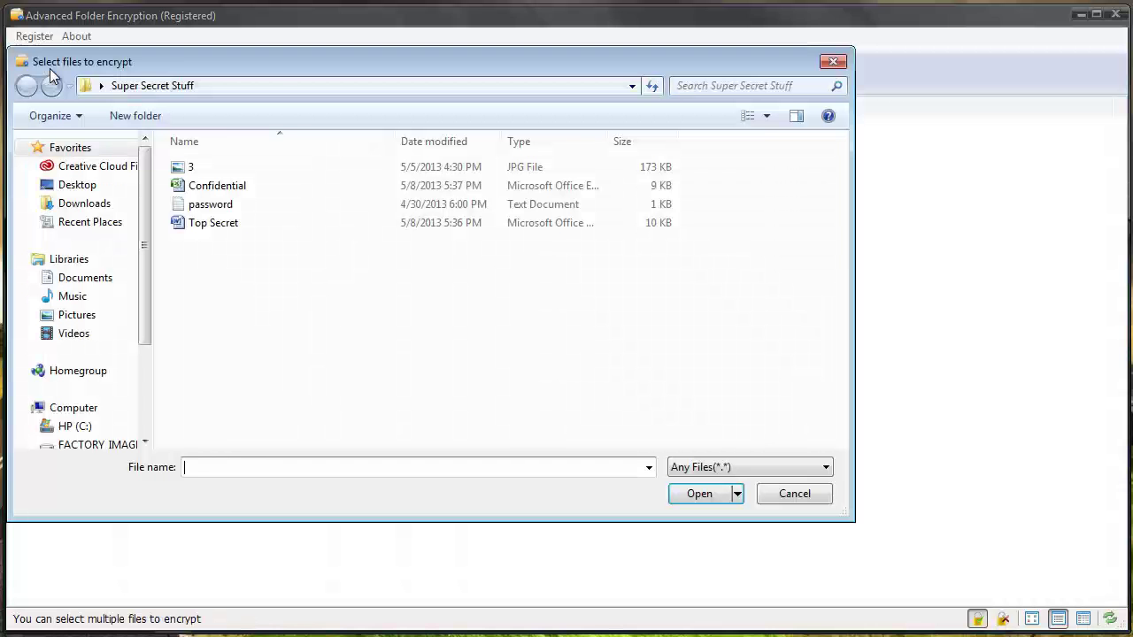
click(191, 167)
click(696, 494)
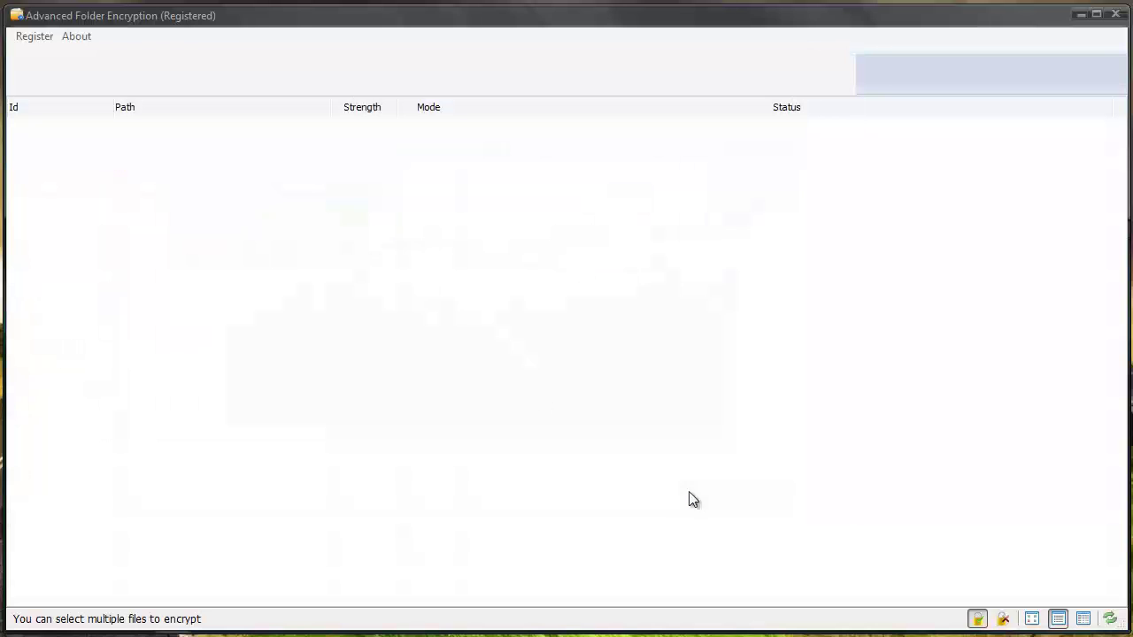
text(123)
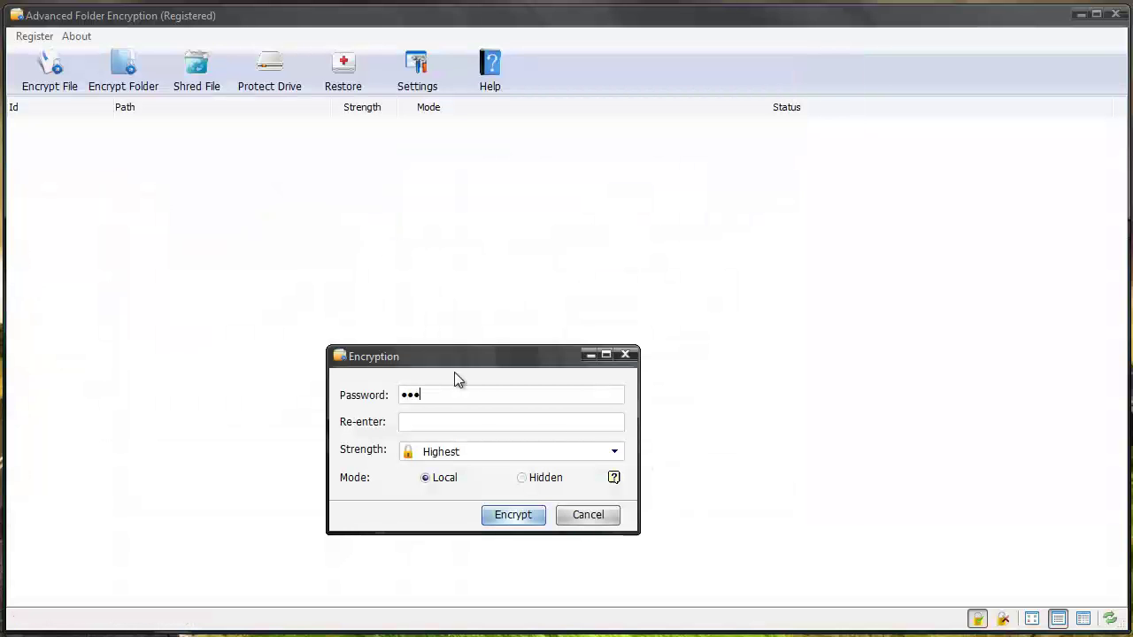
text(123)
click(523, 480)
click(524, 517)
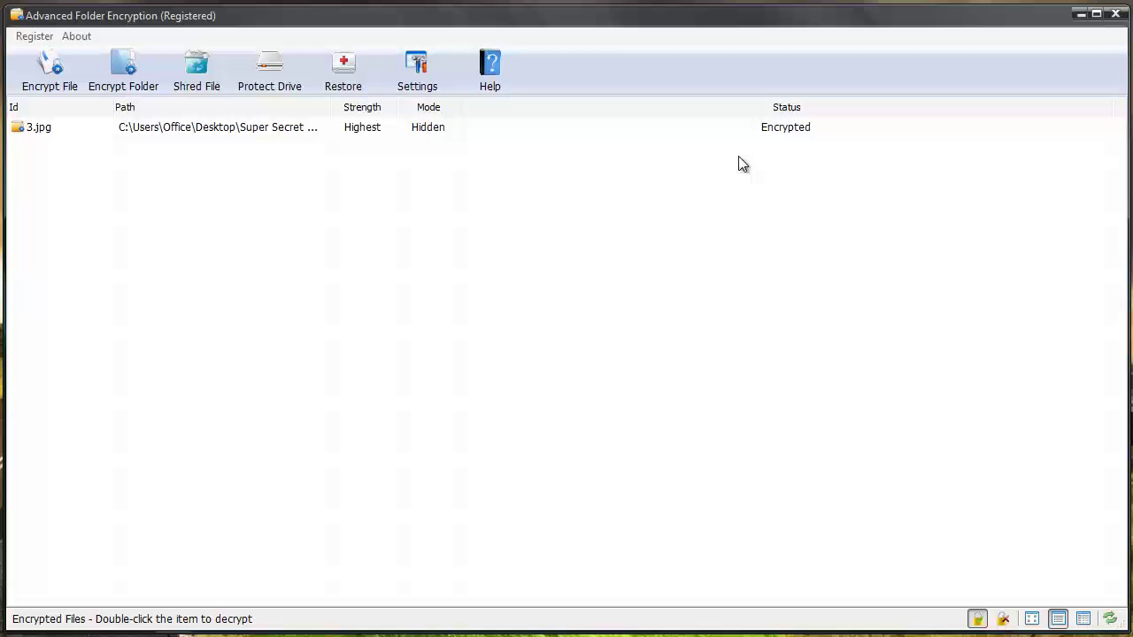
Decrypt 3.jpg from the encrypted-files list using its password.
click(1081, 14)
double_click(521, 194)
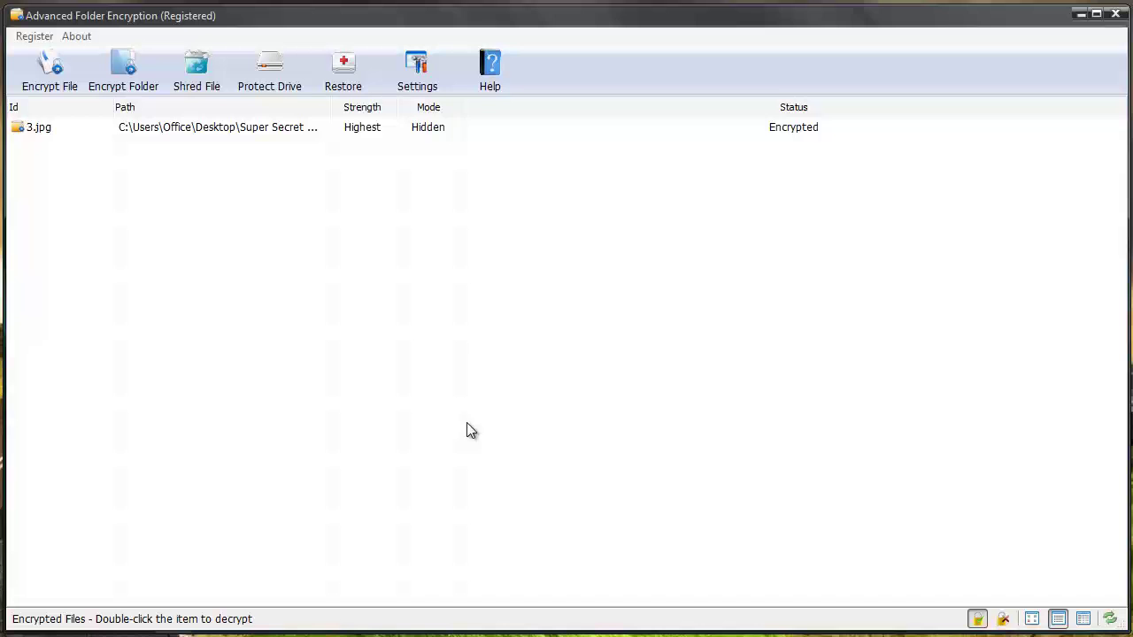
click(86, 128)
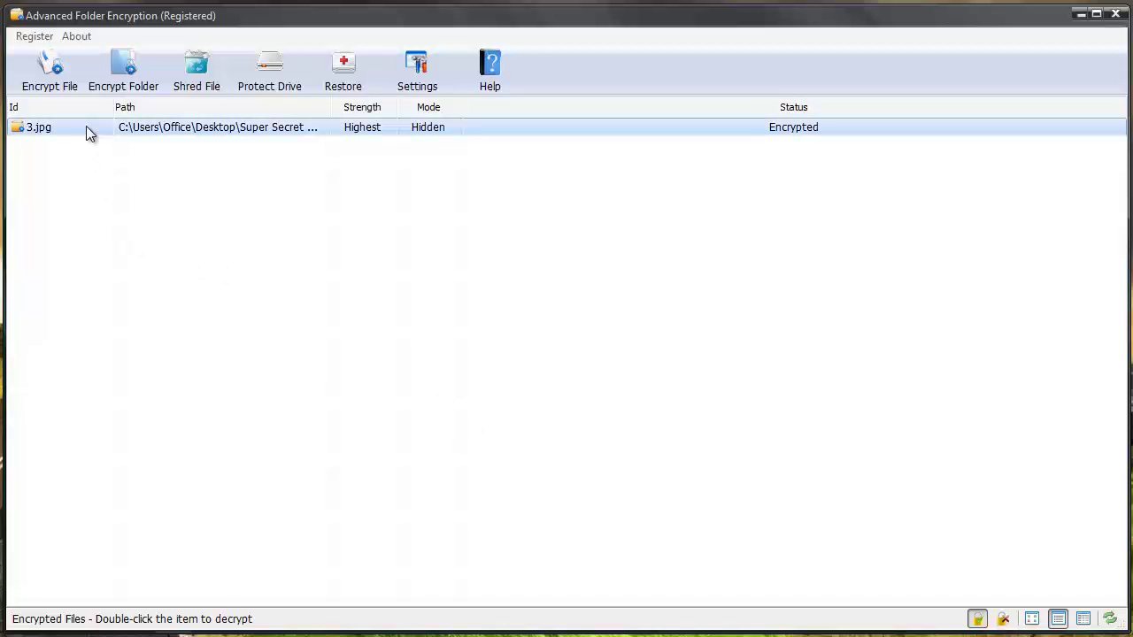
right_click(86, 126)
click(102, 136)
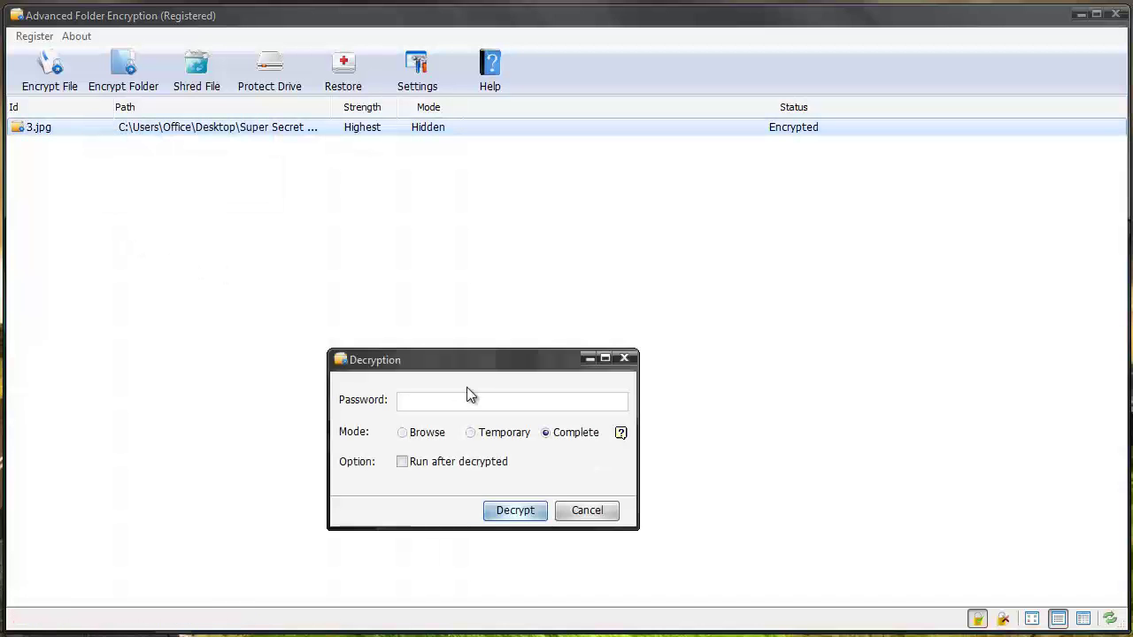
text(123)
click(522, 510)
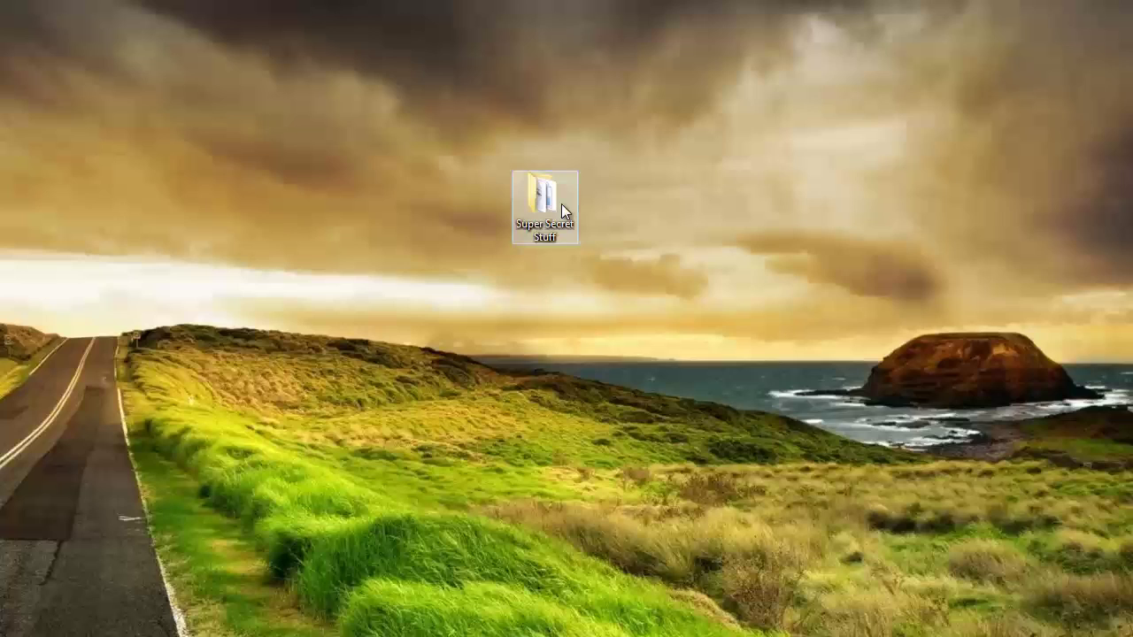
Check Super Secret Stuff shows 3 restored as a 173 KB JPG, then return to the encryption program.
double_click(561, 204)
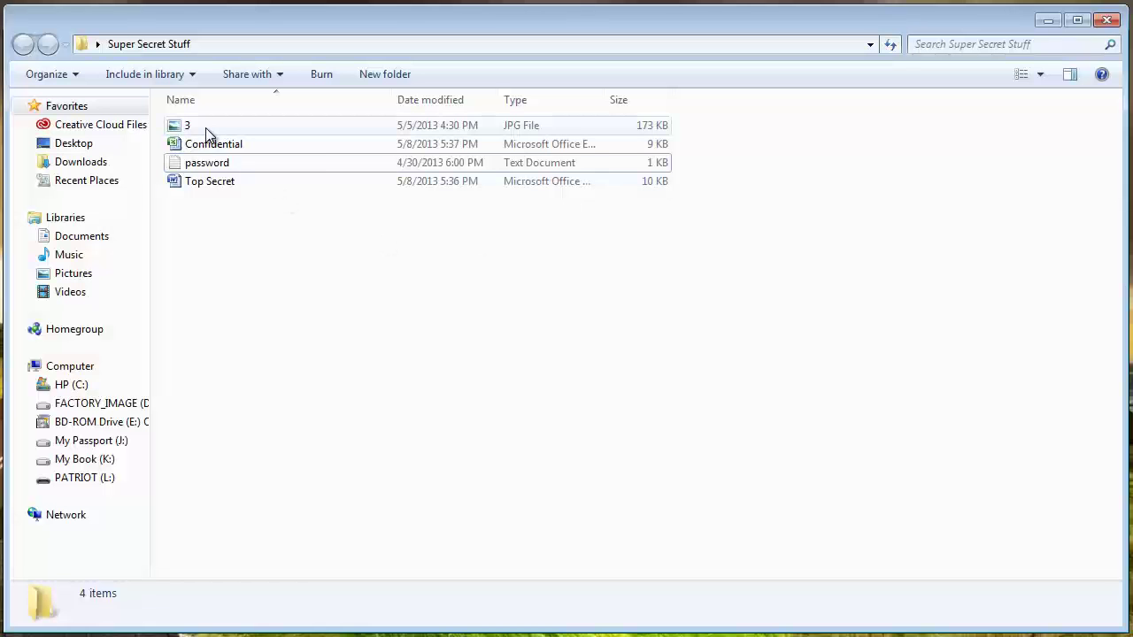
click(1045, 18)
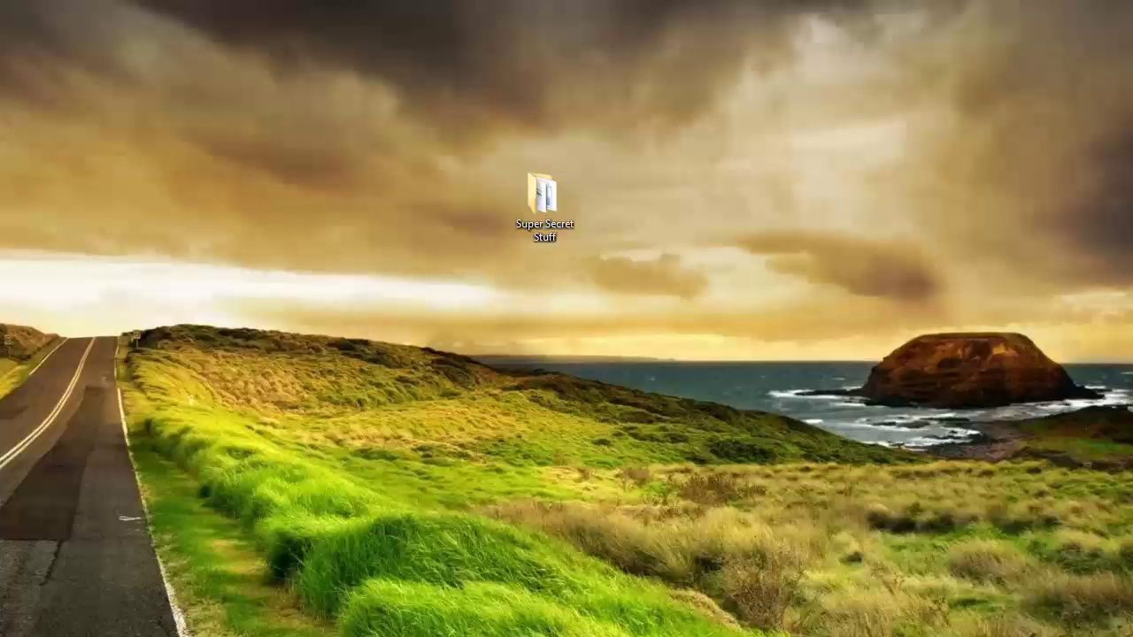
key(alt+Tab)
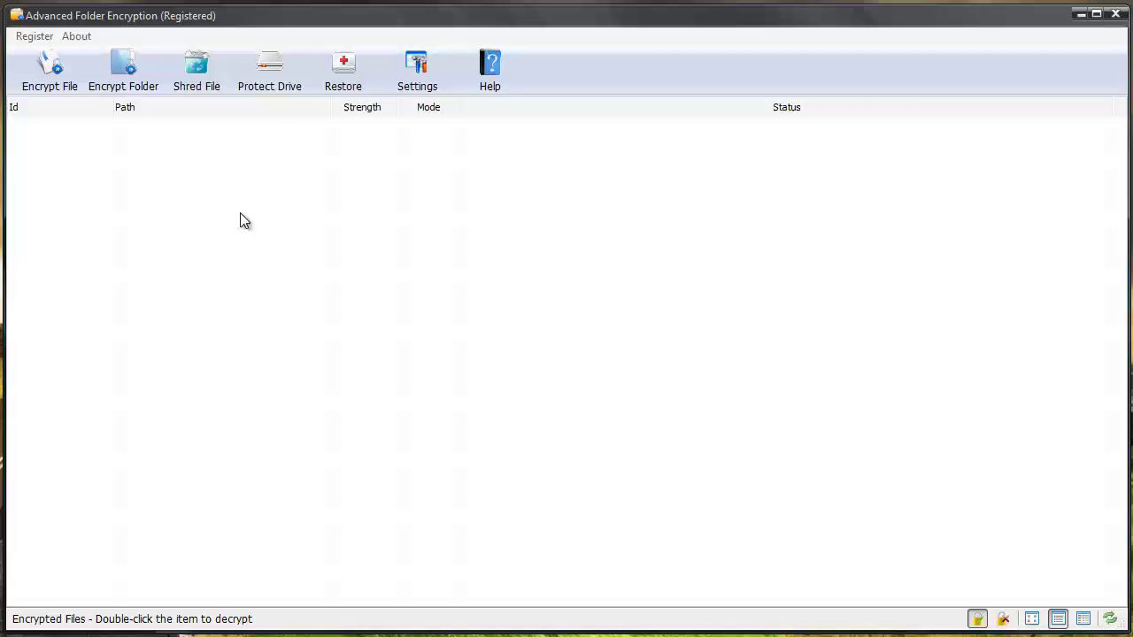
click(409, 82)
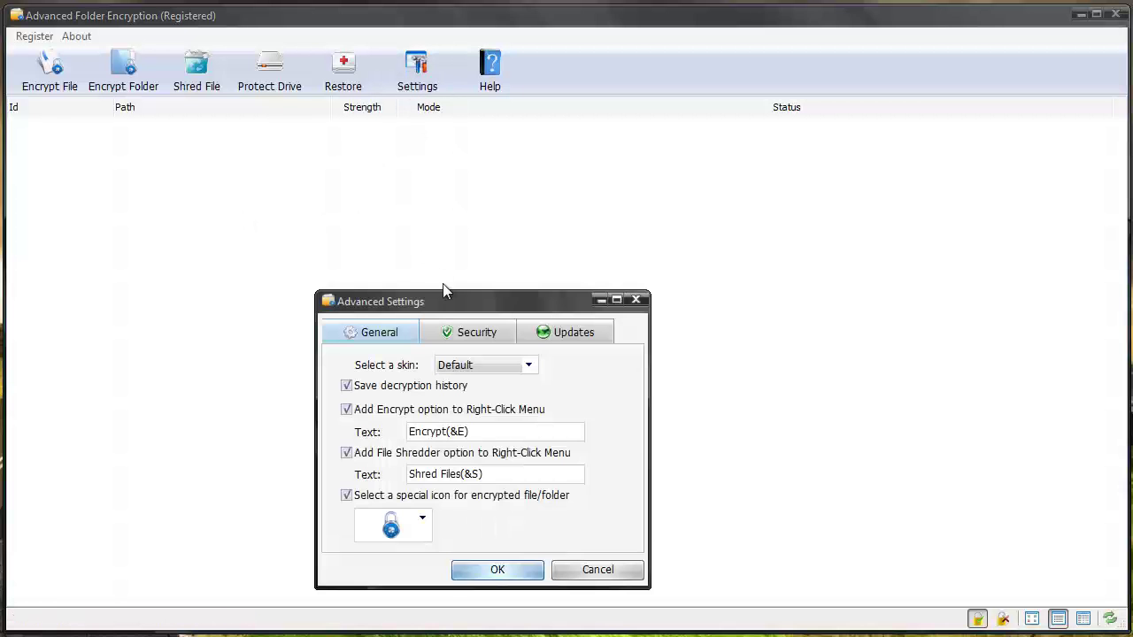
click(451, 339)
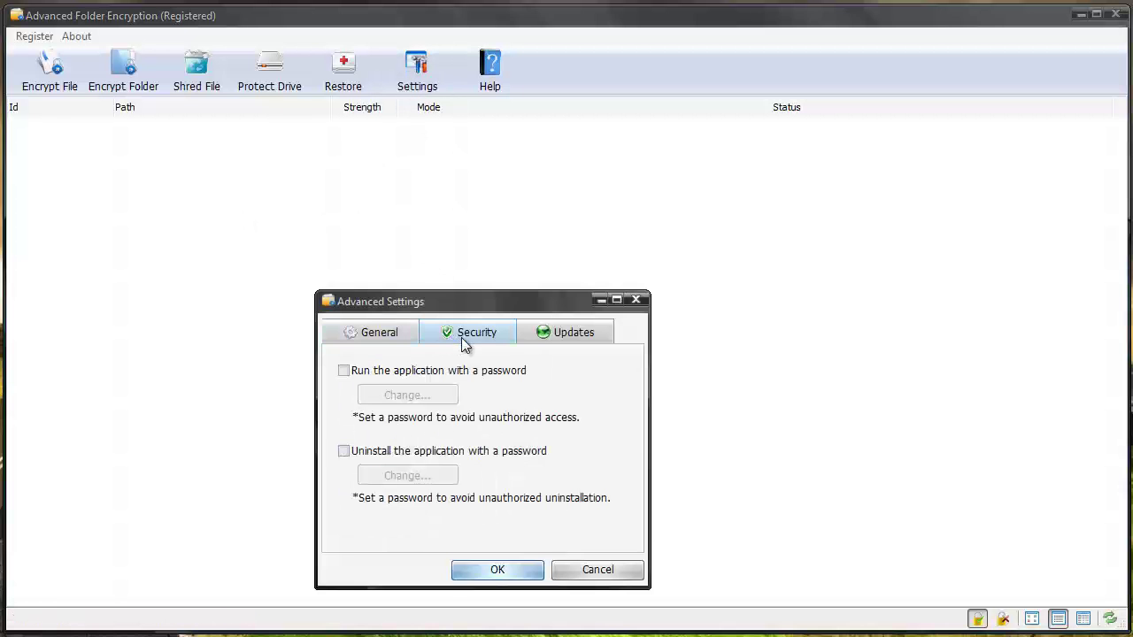
click(346, 373)
drag(431, 358, 431, 366)
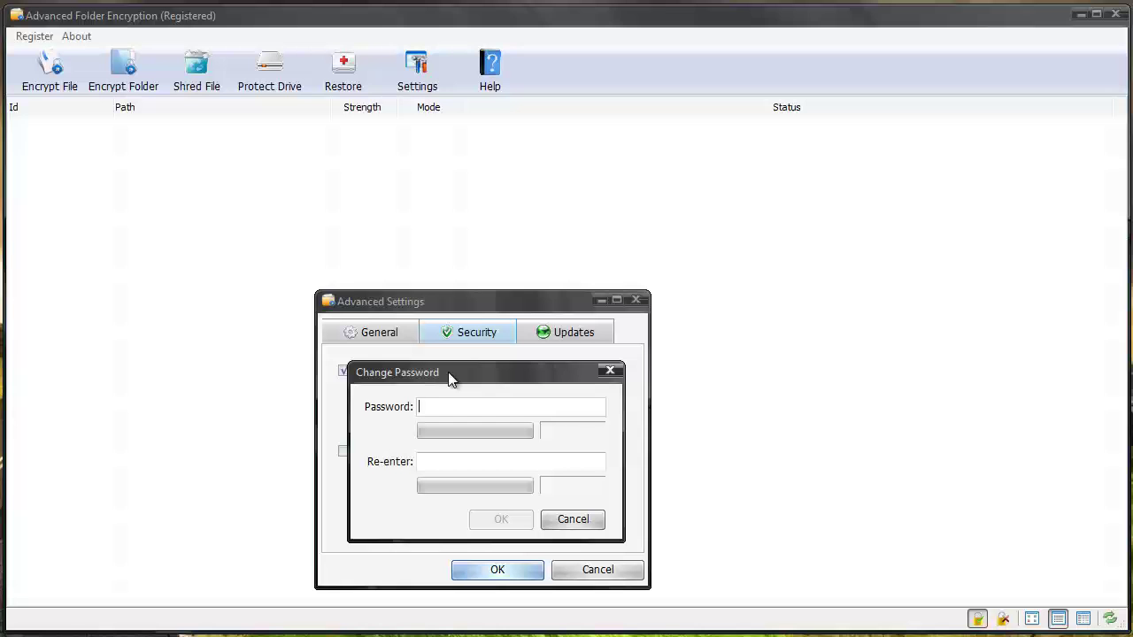
click(610, 370)
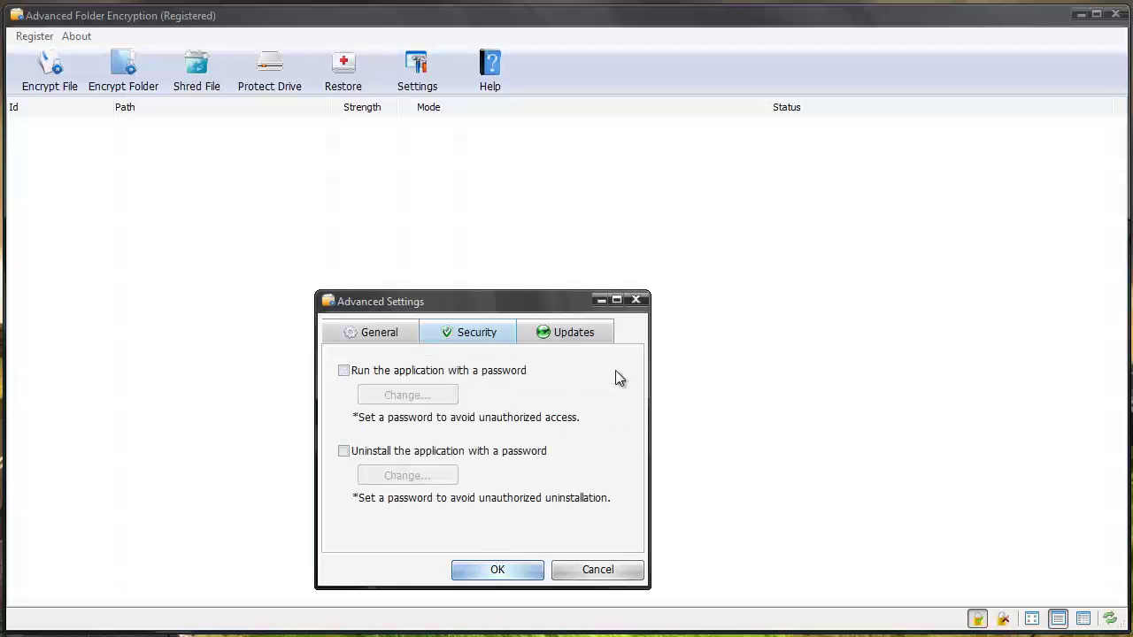
click(376, 332)
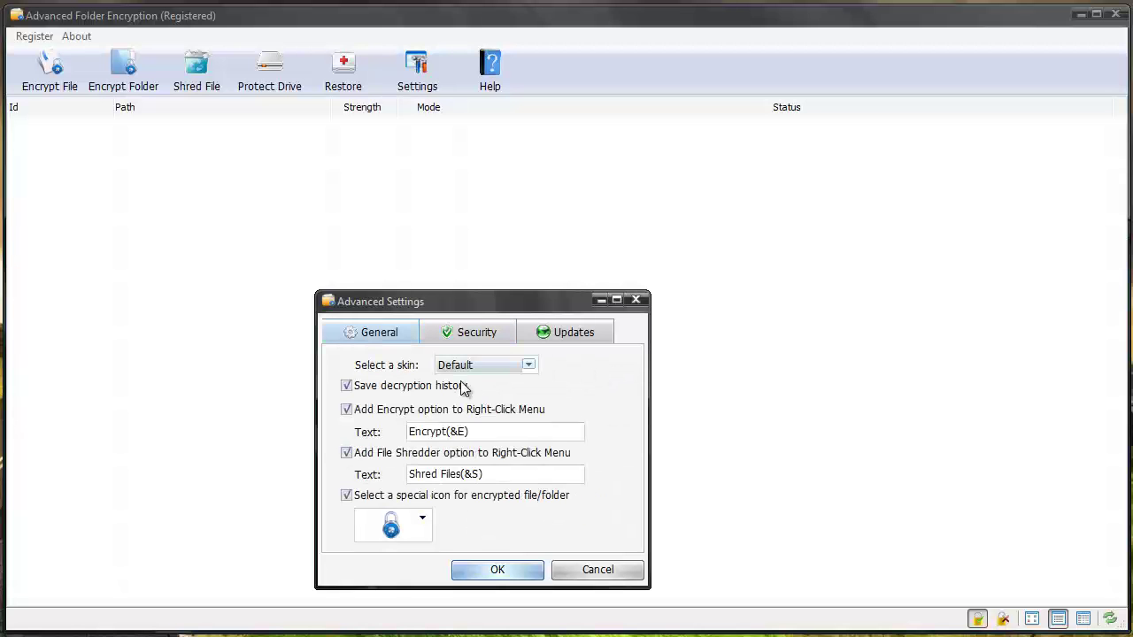
click(528, 367)
click(577, 383)
click(425, 522)
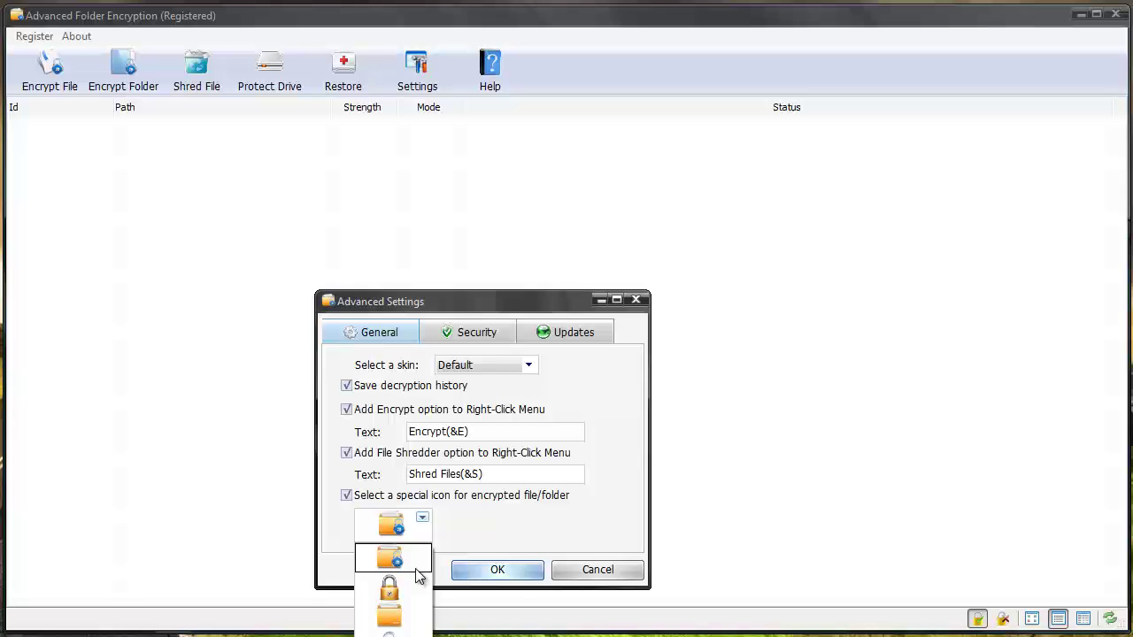
click(460, 526)
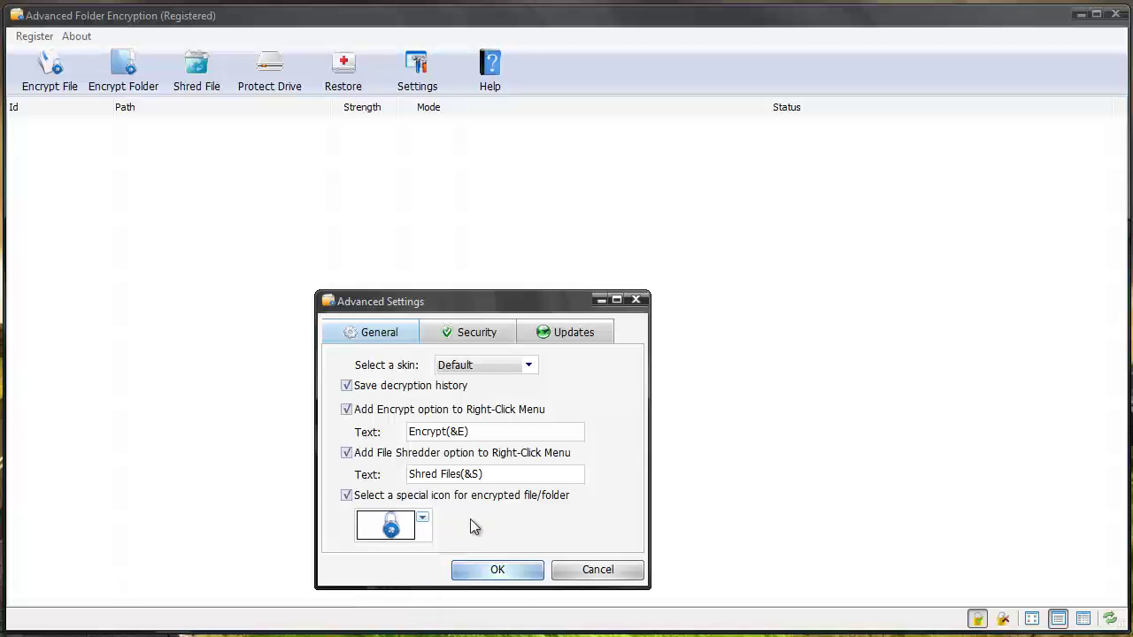
click(488, 572)
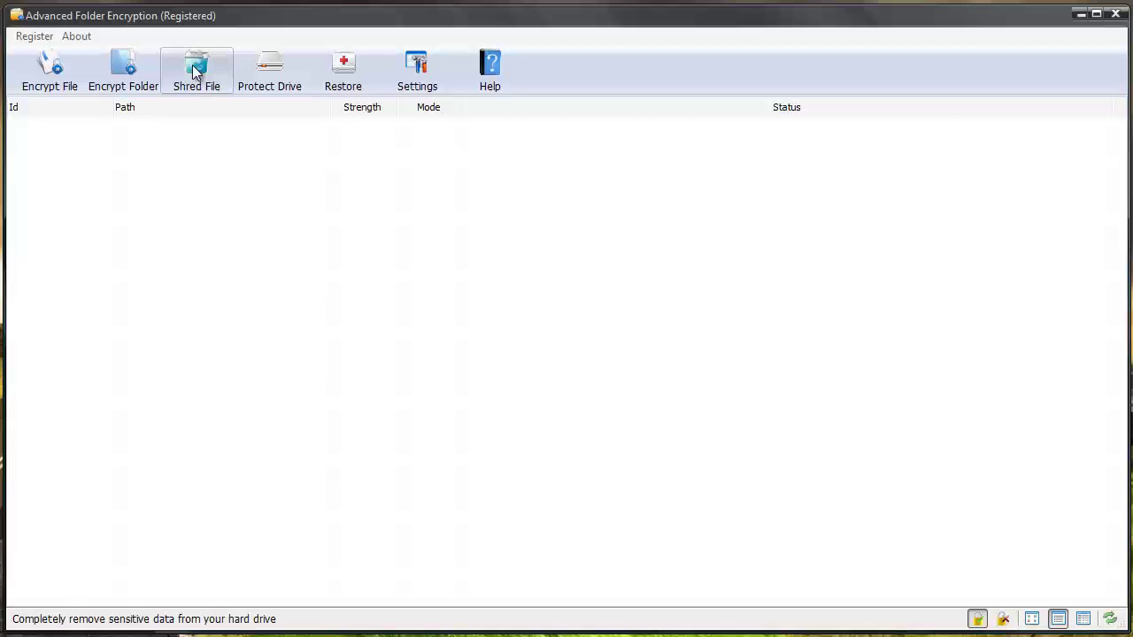
click(291, 66)
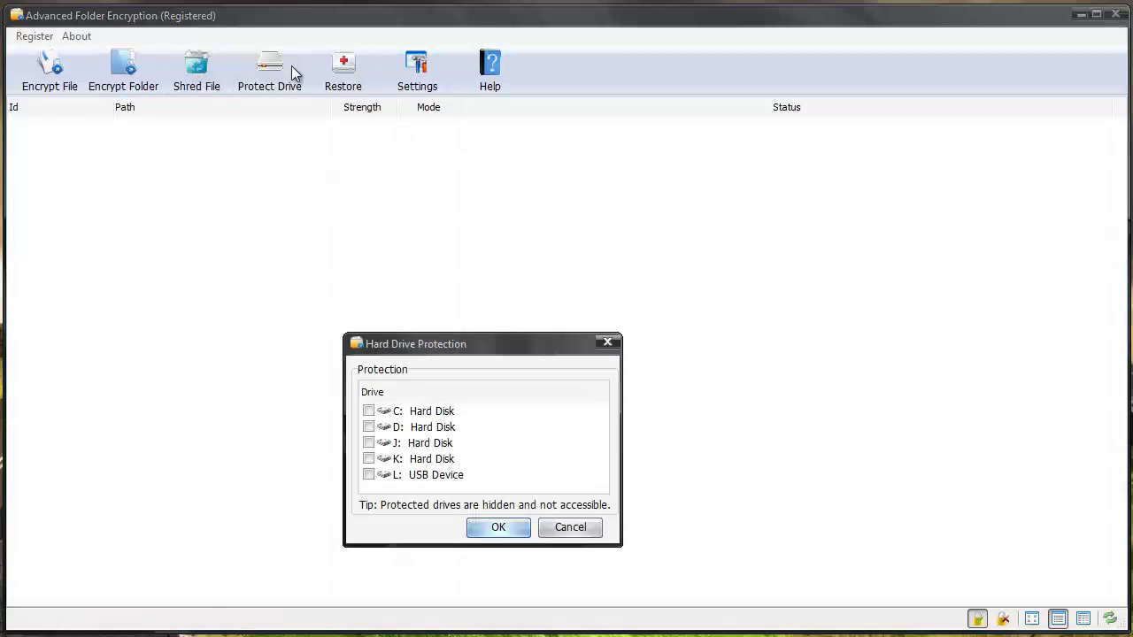
drag(431, 345, 454, 209)
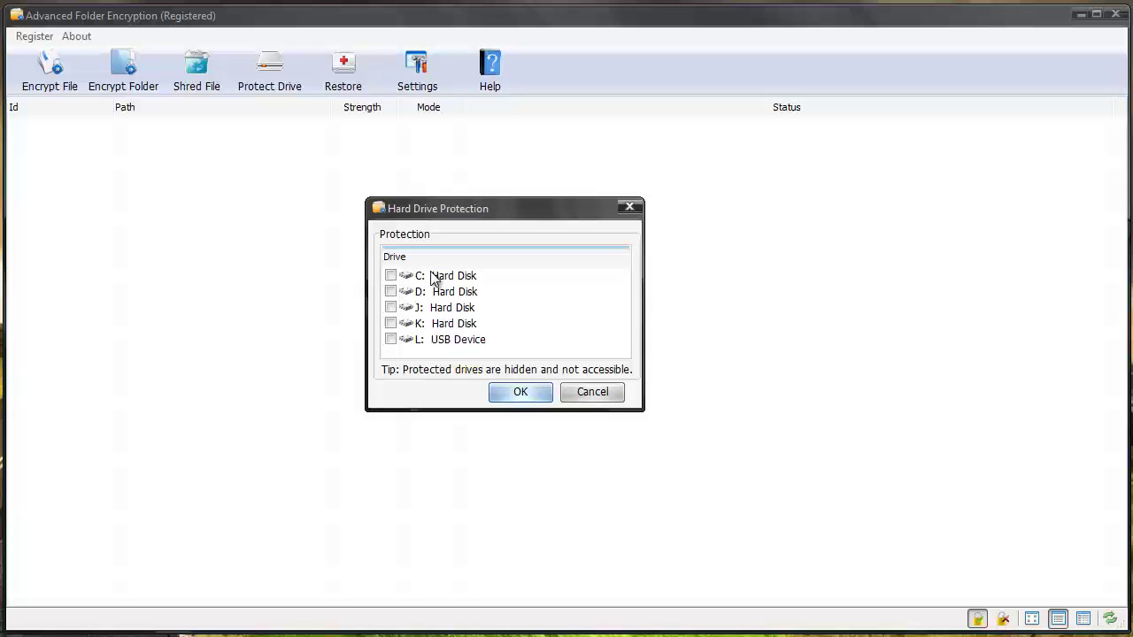
click(390, 276)
click(390, 276)
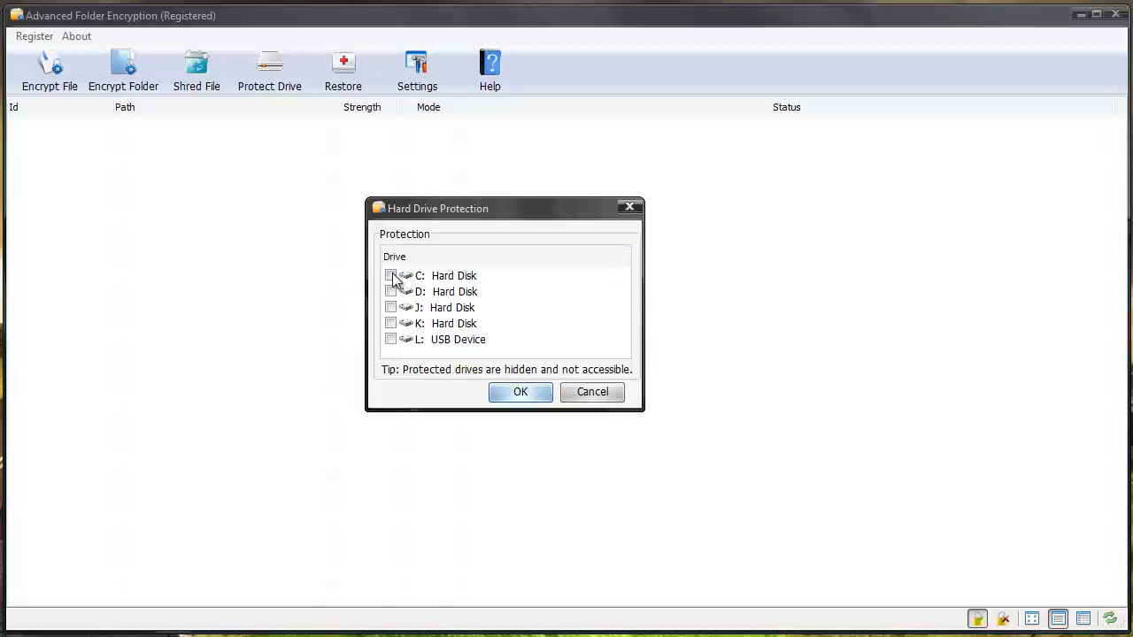
click(593, 393)
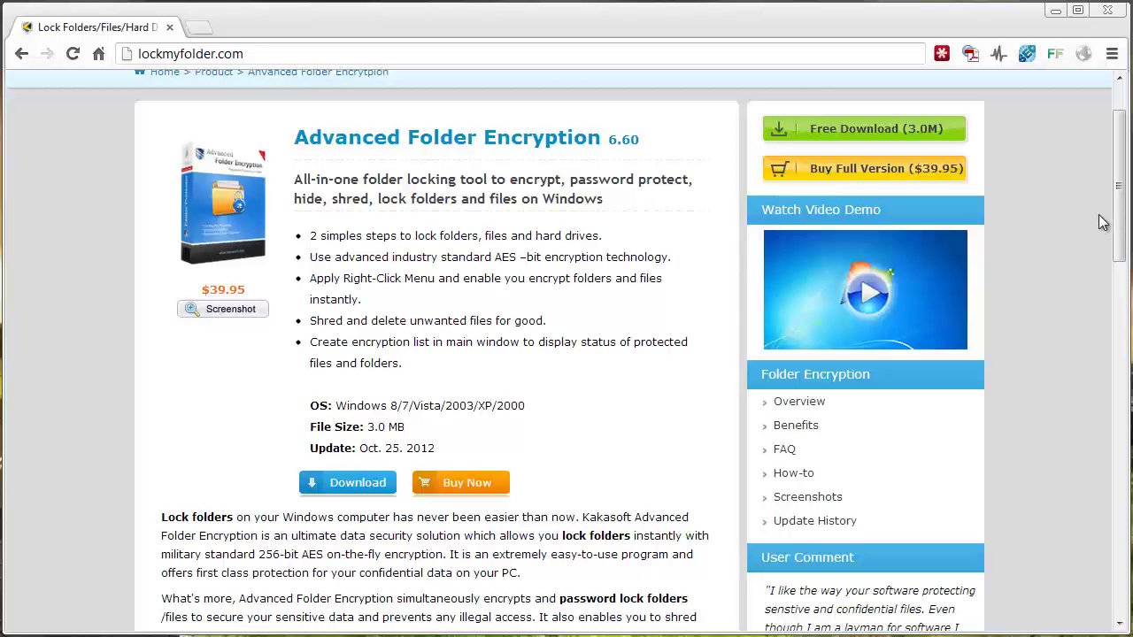
Scroll the Advanced Folder Encryption 6.60 page to its $39.95 price and free 3.0 MB download.
drag(1118, 255, 912, 215)
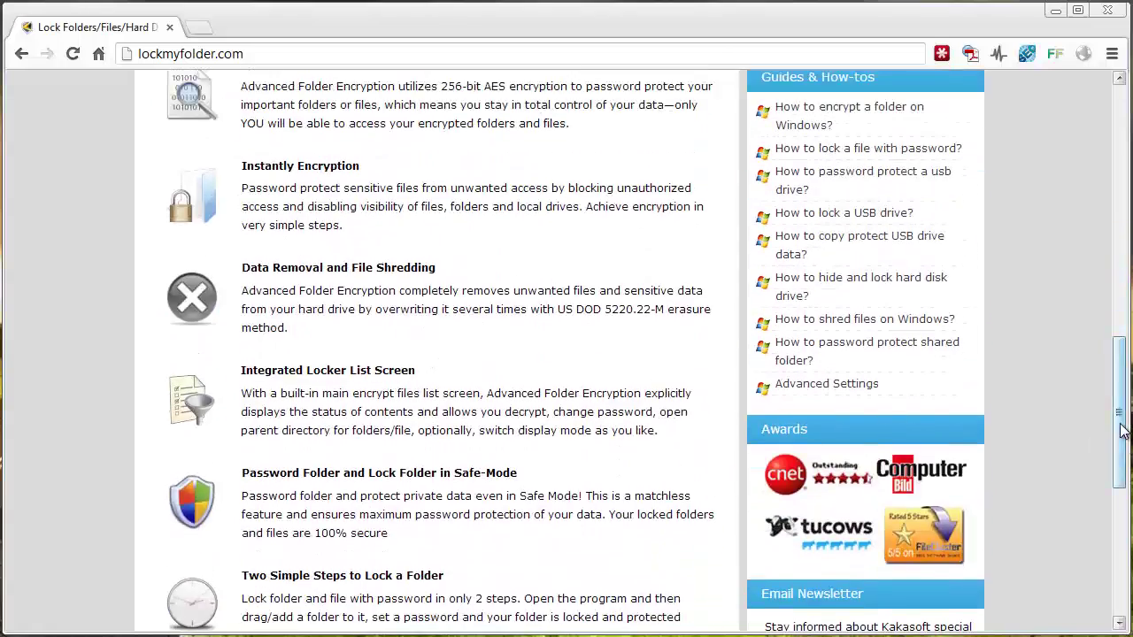
drag(1122, 431, 1089, 213)
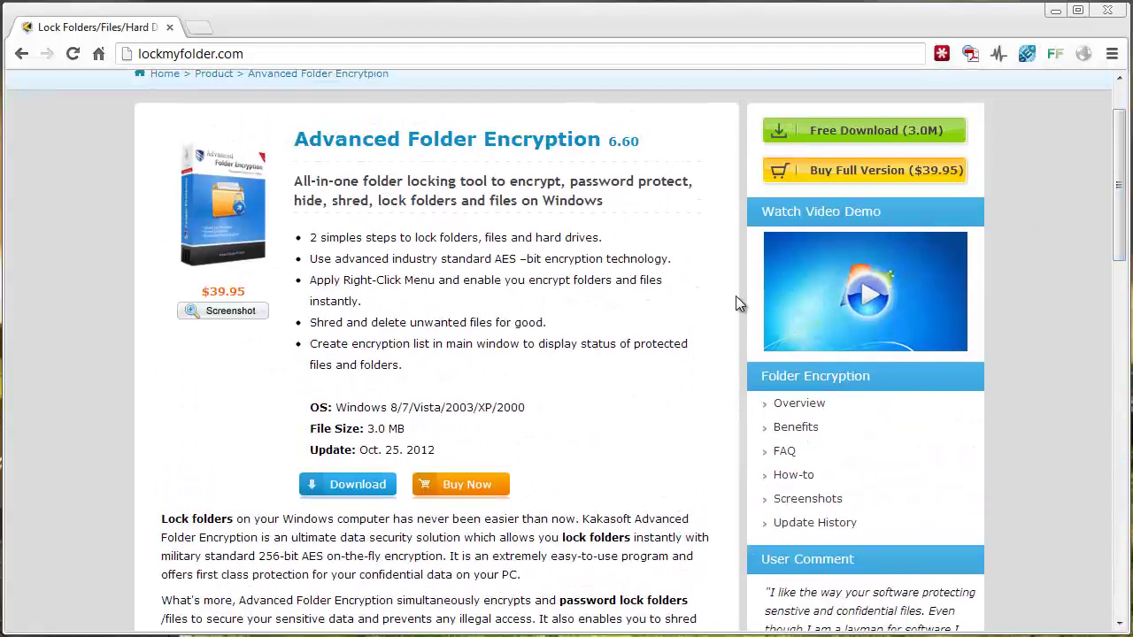